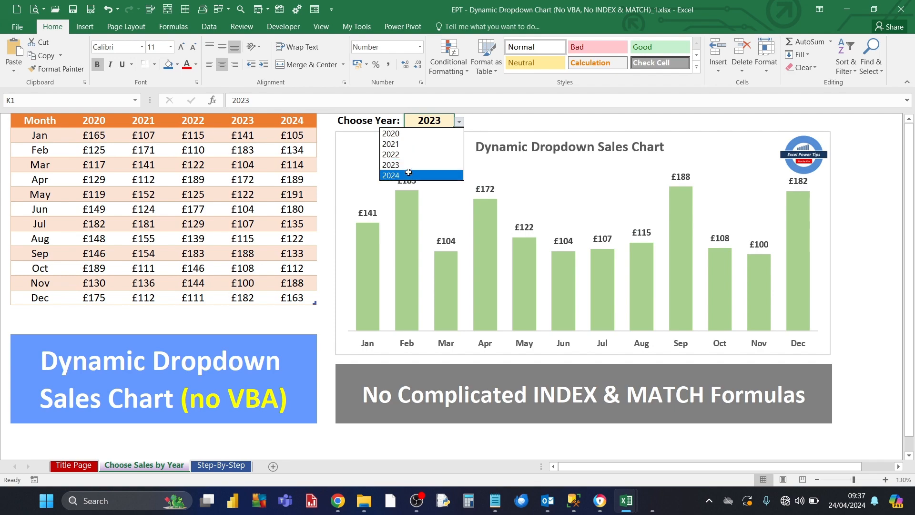
# Step: Select 2024 as the year for the finished dynamic sales chart
pyautogui.click(410, 175)
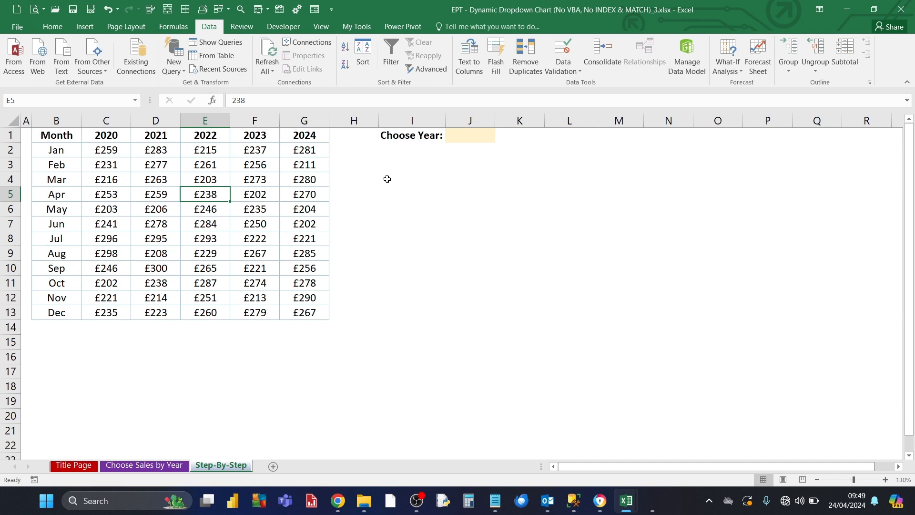
# Step: Add a list data validation to the Choose Year cell J1 with source =$C$1:$G$1, and select 2022 from it
pyautogui.click(465, 136)
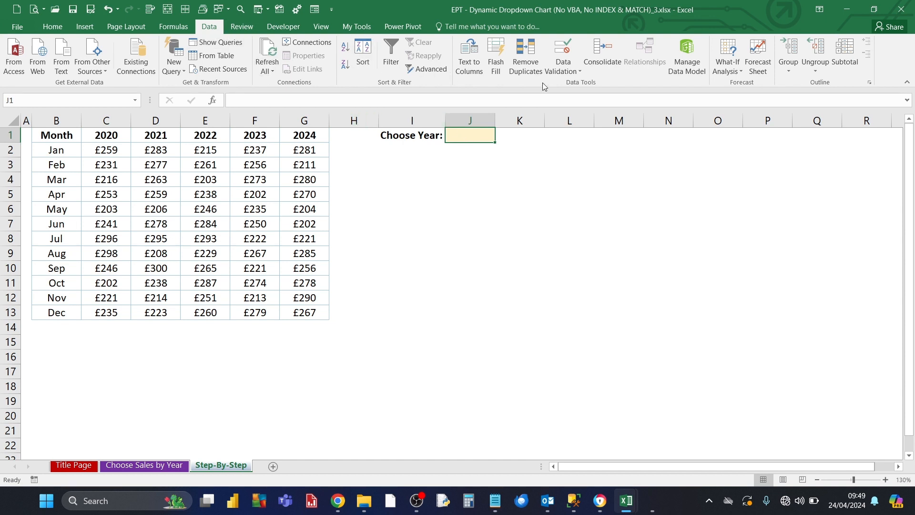
pyautogui.click(562, 71)
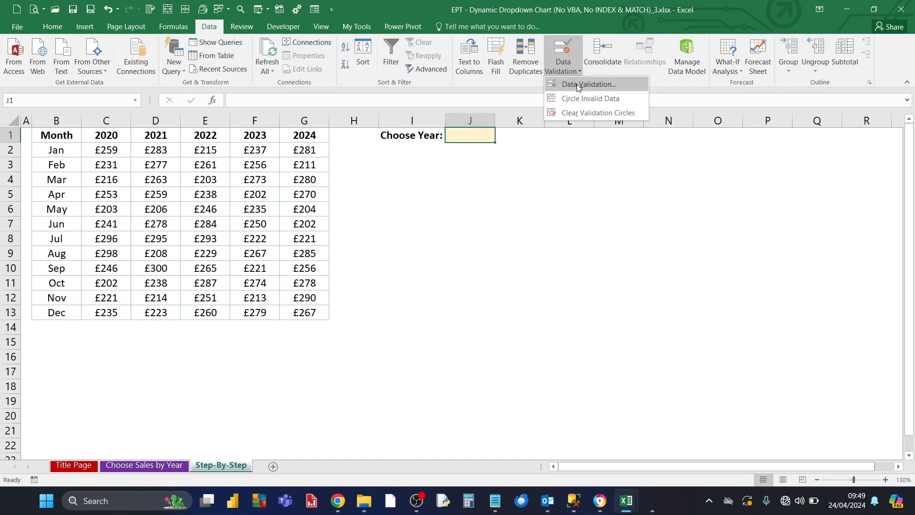
pyautogui.click(577, 85)
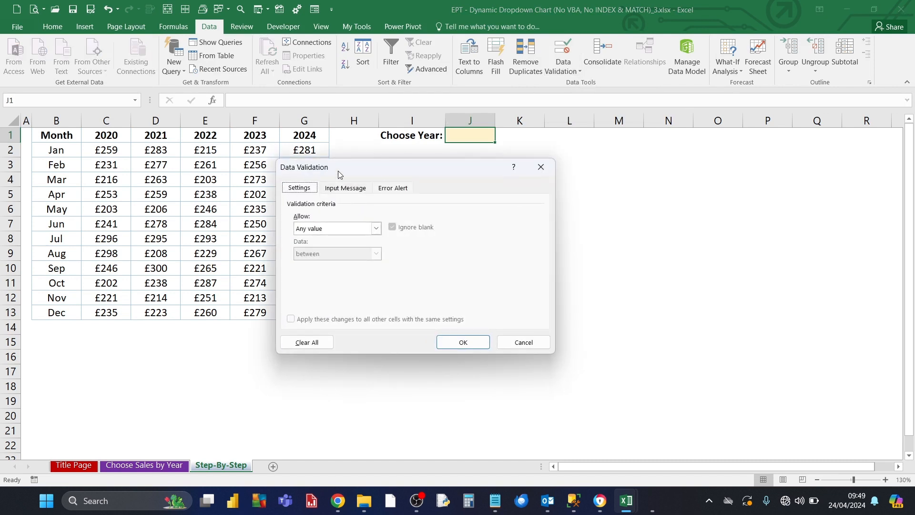
pyautogui.moveTo(340, 174); pyautogui.dragTo(387, 169)
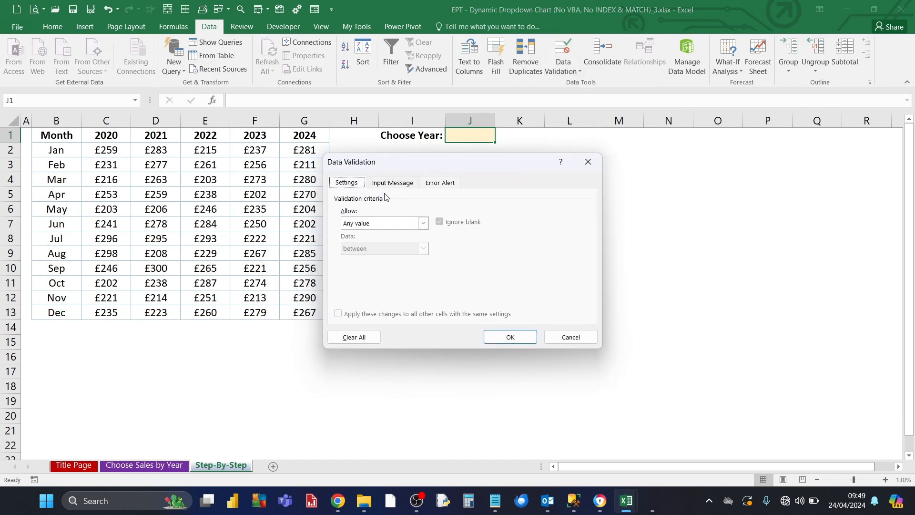
pyautogui.click(424, 223)
pyautogui.click(365, 258)
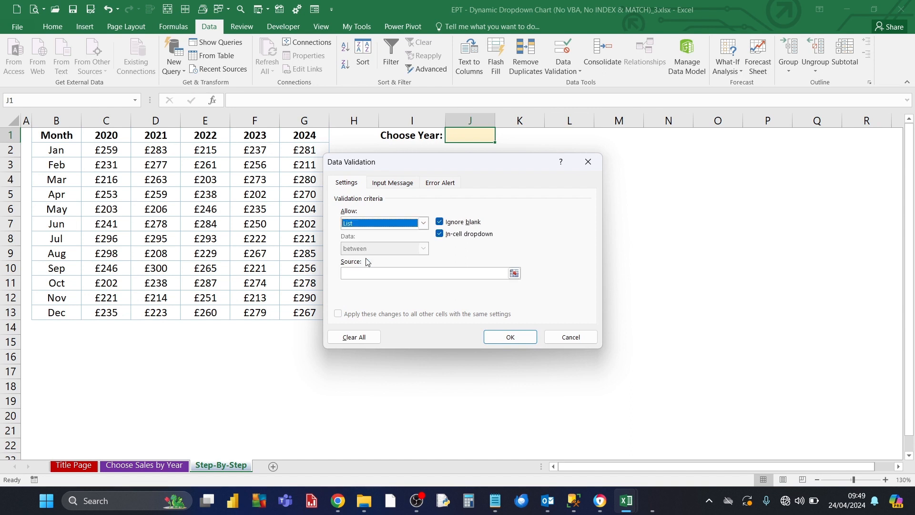
pyautogui.click(515, 274)
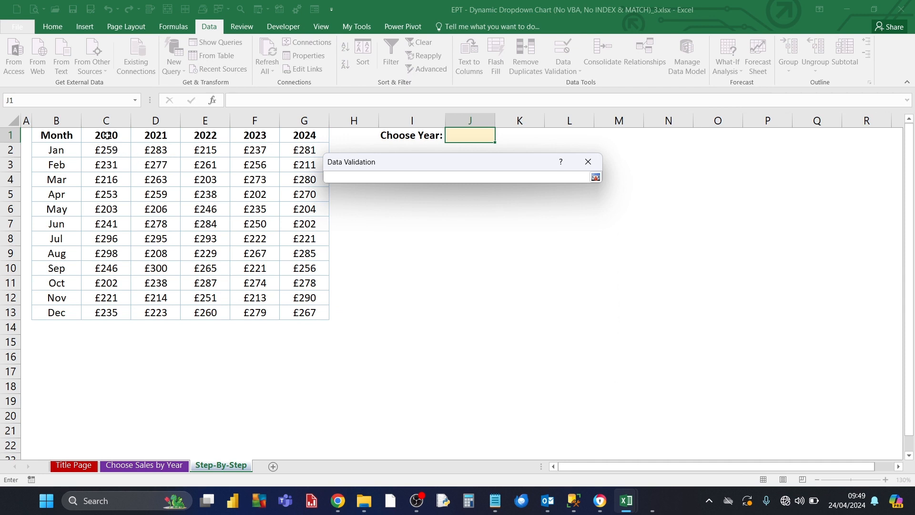
pyautogui.moveTo(108, 136); pyautogui.dragTo(299, 137)
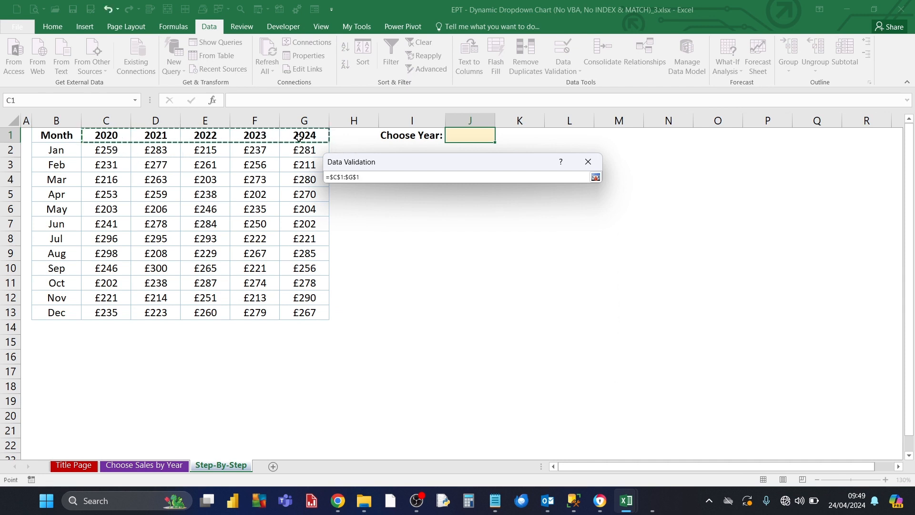
pyautogui.click(596, 177)
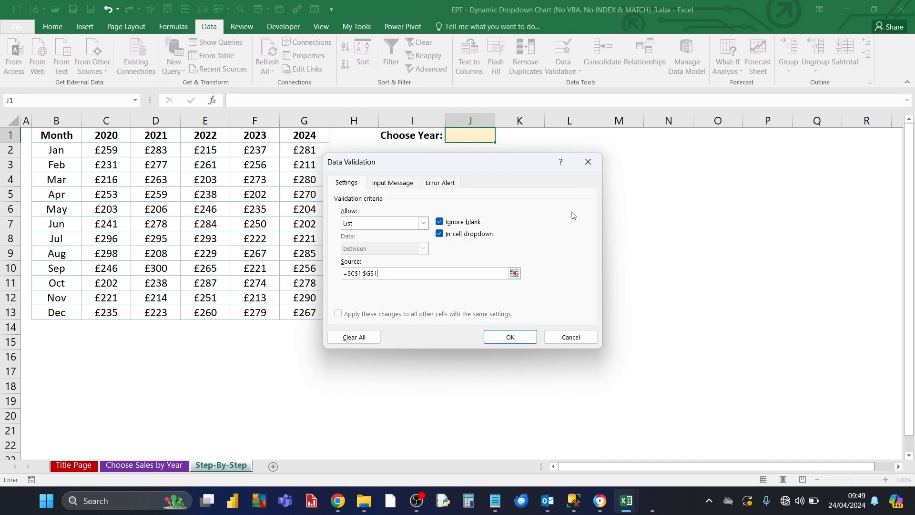
pyautogui.click(520, 333)
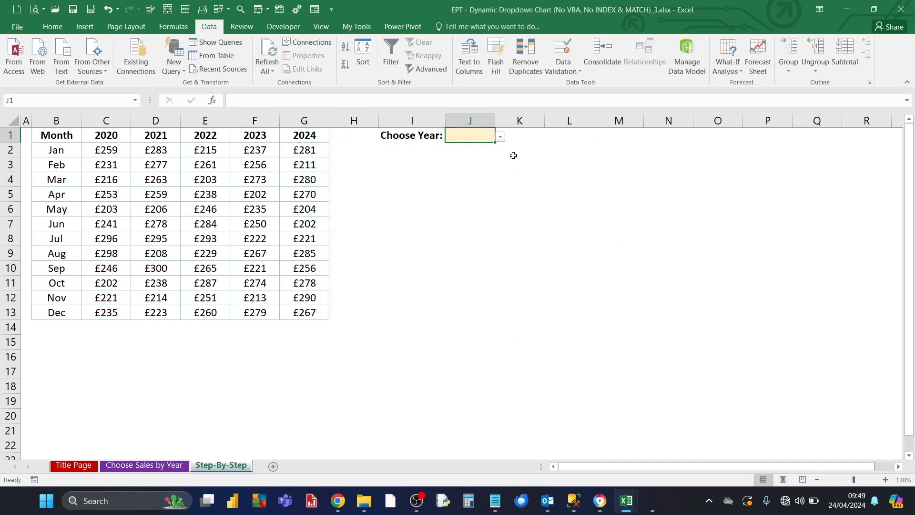
pyautogui.click(500, 136)
pyautogui.click(448, 170)
# Step: Convert the monthly sales range =$B$1:$G$13 into a table with headers
pyautogui.click(165, 211)
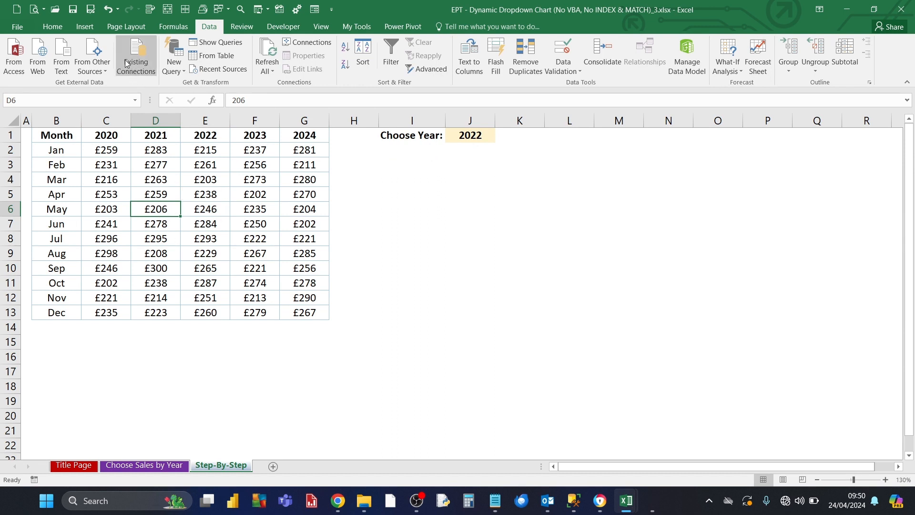
pyautogui.click(91, 29)
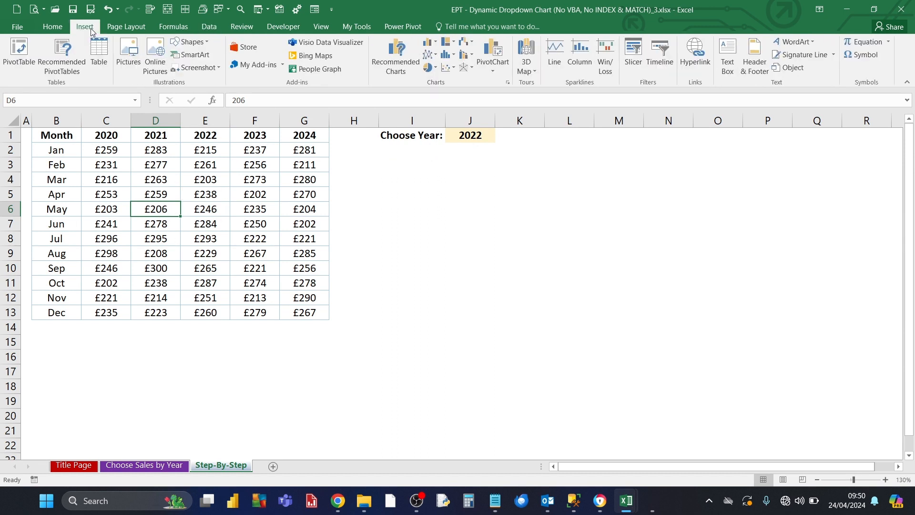
pyautogui.click(97, 65)
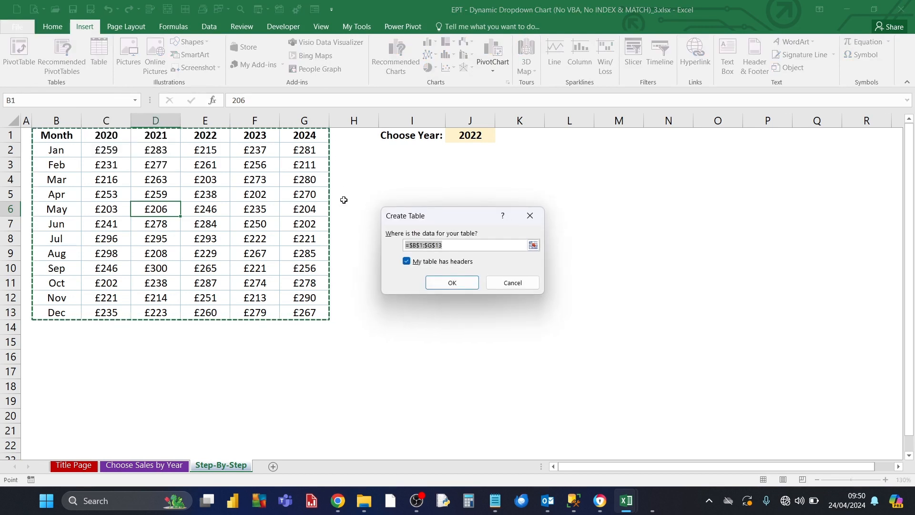
pyautogui.click(452, 283)
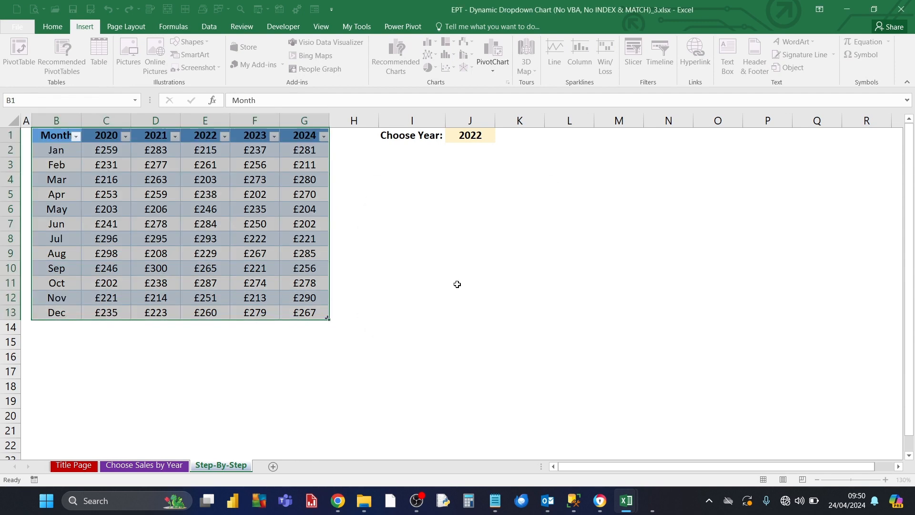
# Step: Name the monthly sales table tblData
pyautogui.click(228, 237)
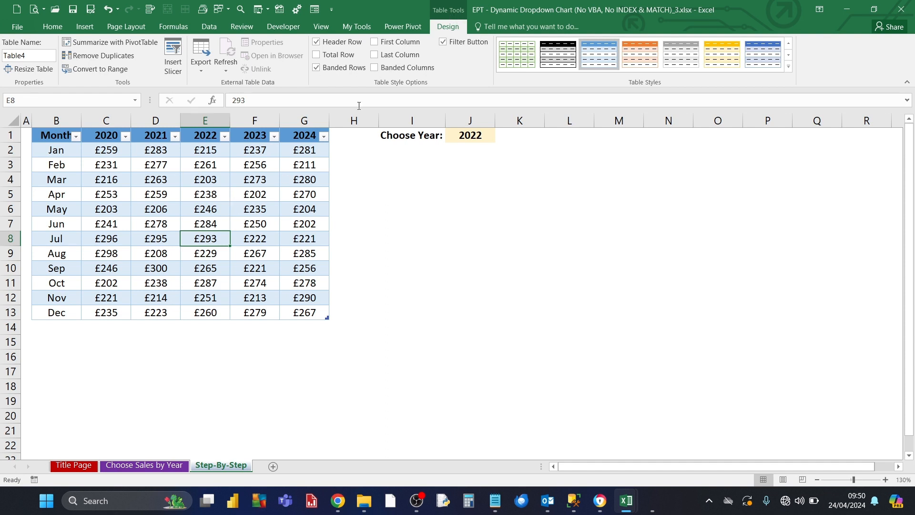
pyautogui.click(35, 57)
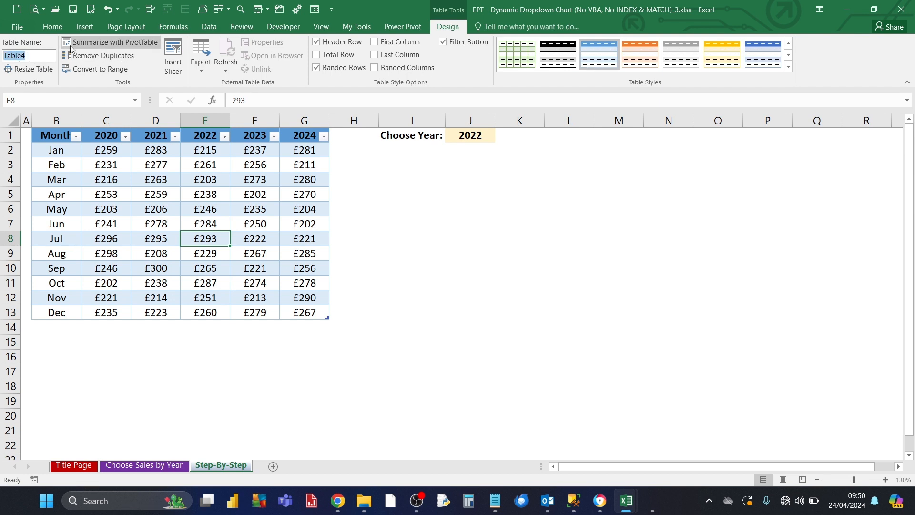
pyautogui.write('tblData')
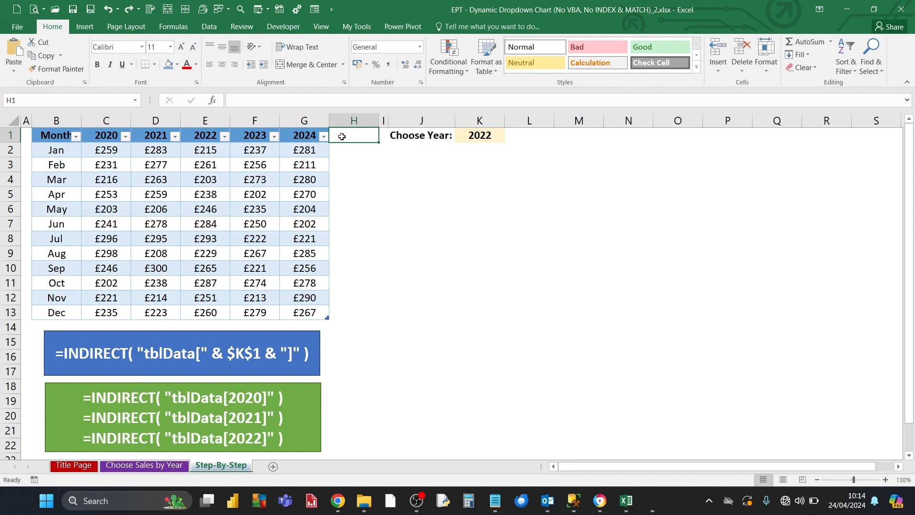
# Step: Add a Year column in H1 and fill it with the formula =INDIRECT( "tblData[" & $K$1 & "]" )
pyautogui.write('Year')
pyautogui.press('Return')
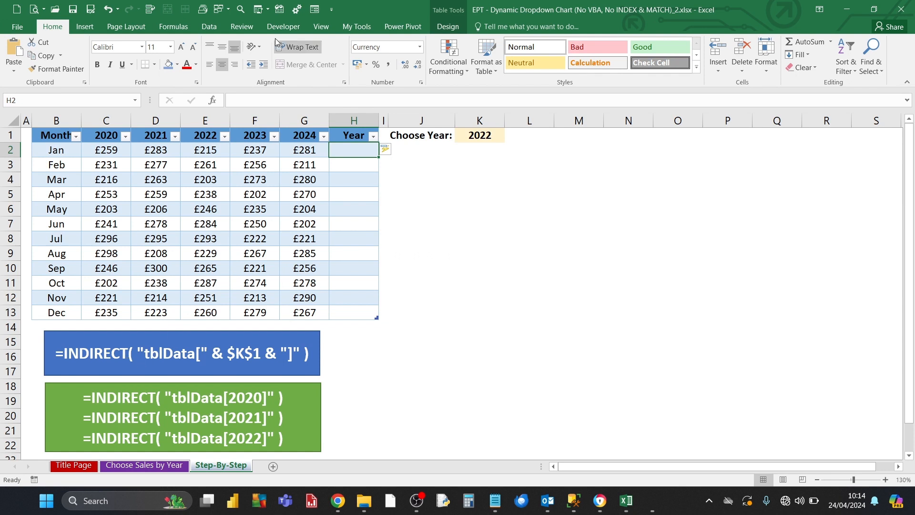
pyautogui.click(240, 101)
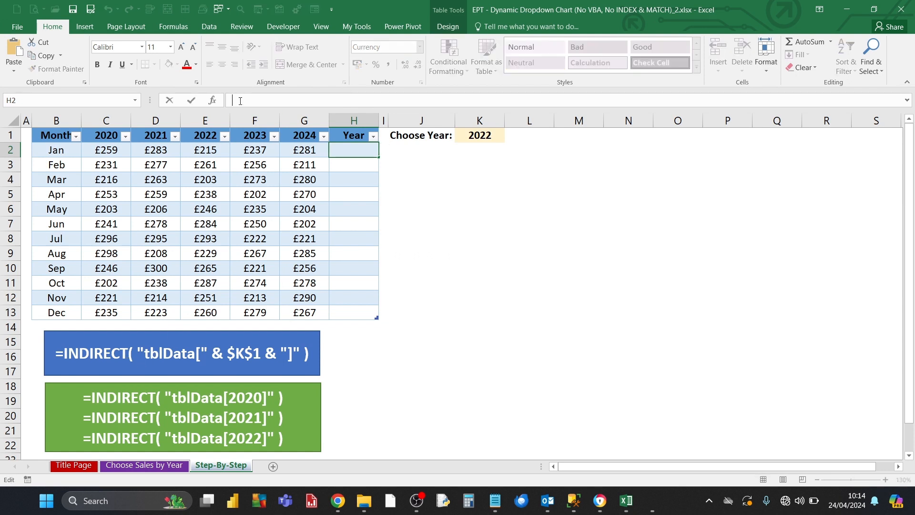
pyautogui.write('=INDIRECT')
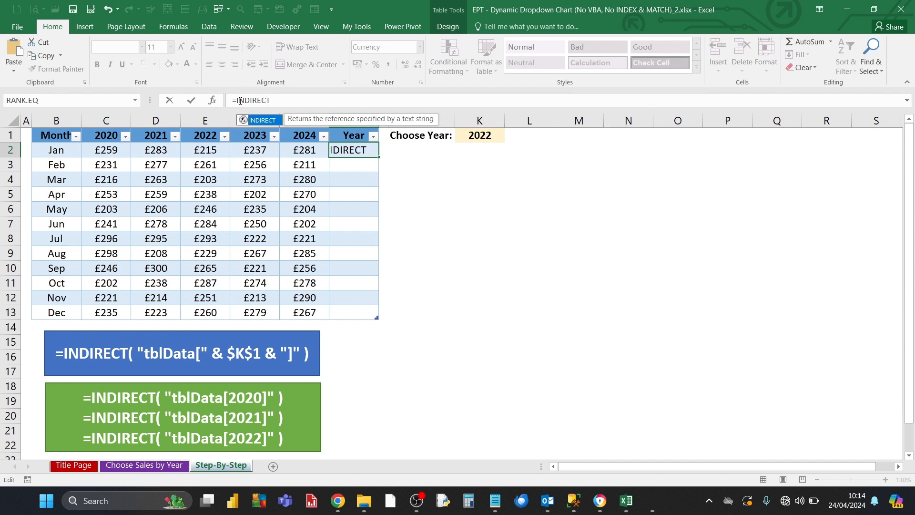
pyautogui.write('( "')
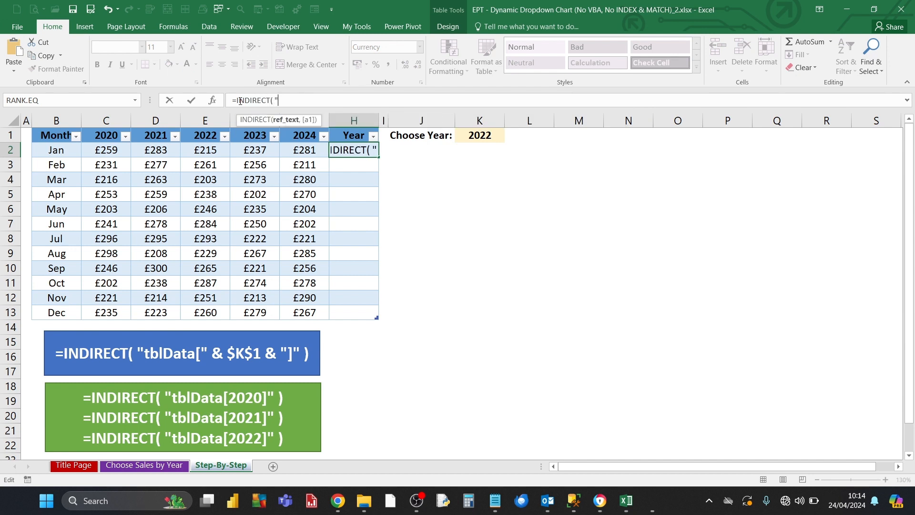
pyautogui.write('tblData["')
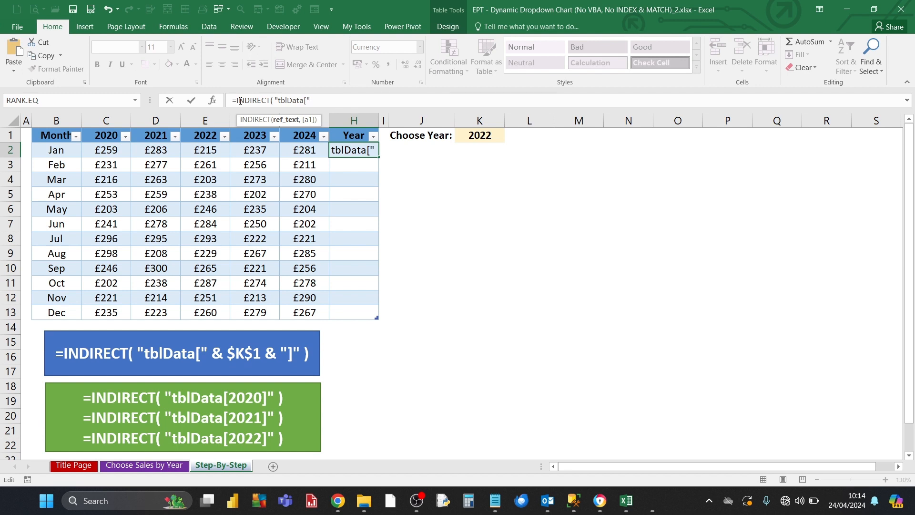
pyautogui.write(' &')
pyautogui.click(478, 136)
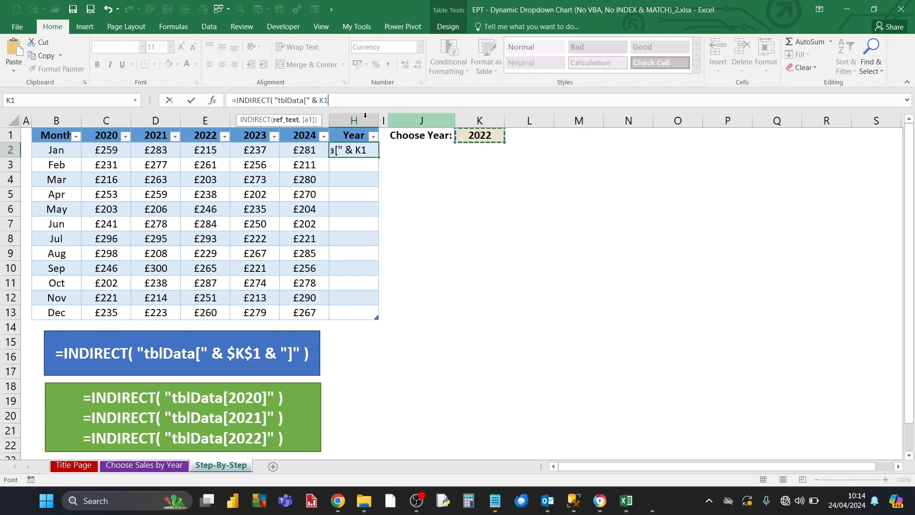
pyautogui.click(325, 101)
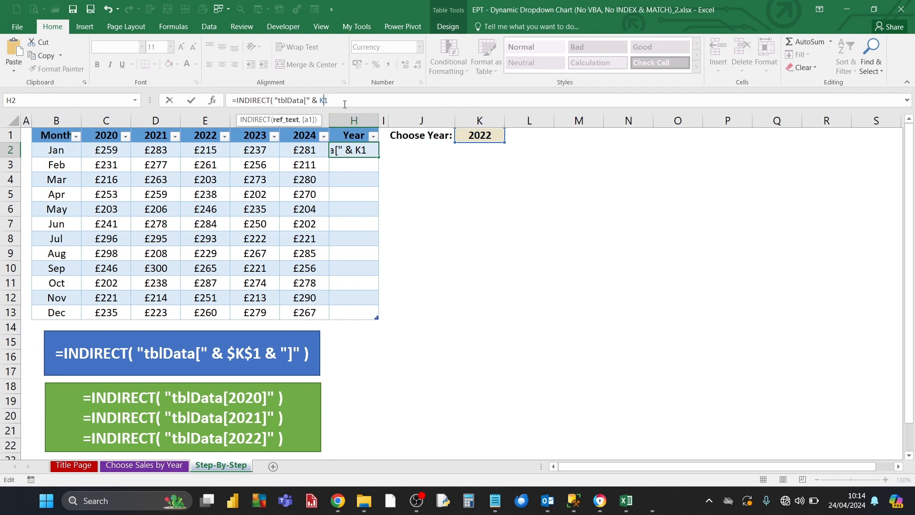
pyautogui.press('F4')
pyautogui.click(352, 100)
pyautogui.write('& "]')
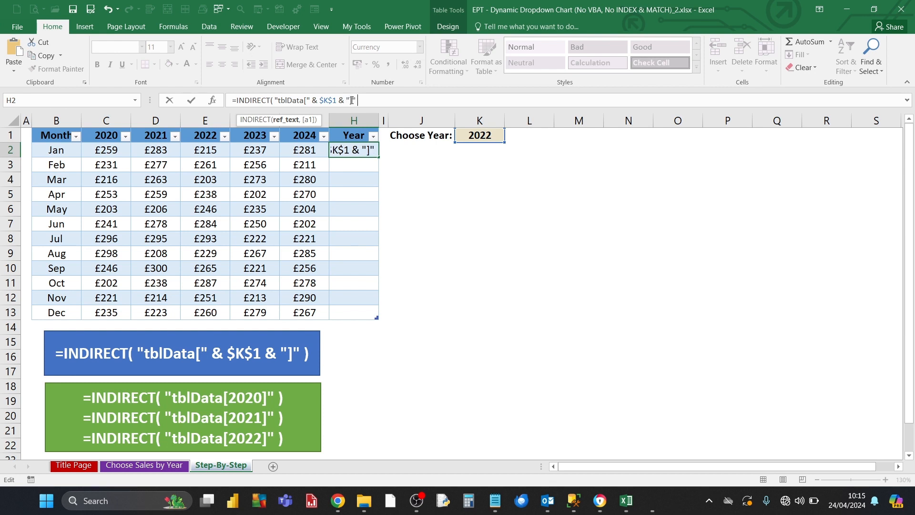
pyautogui.write('" )')
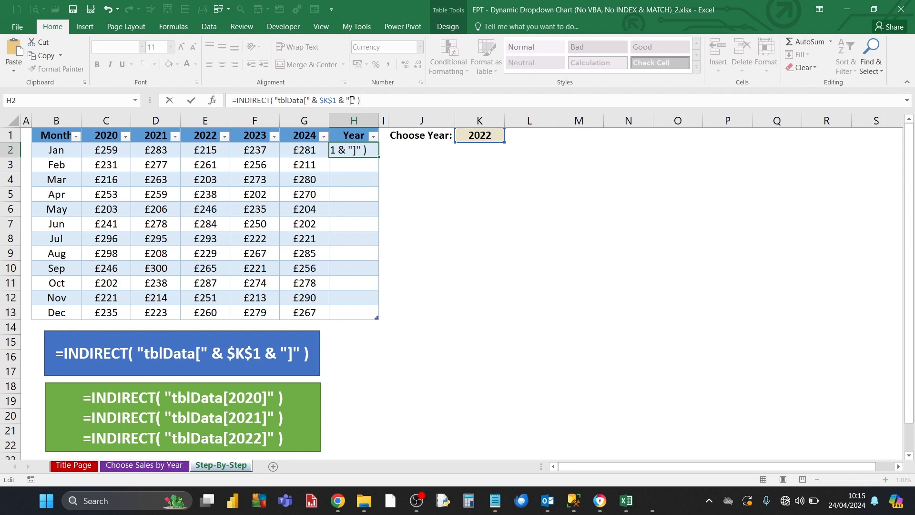
pyautogui.click(190, 102)
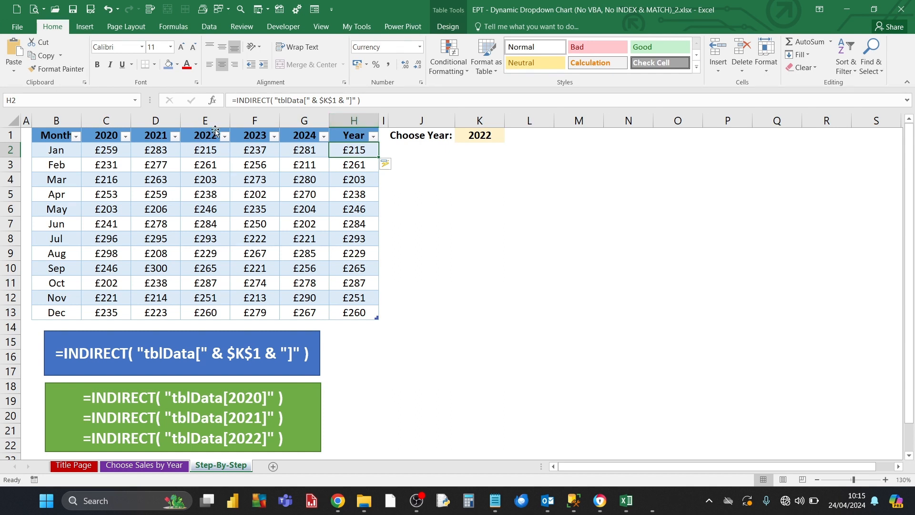
# Step: Set the Choose Year cell to 2020 and check the Year column against the 2020 figures
pyautogui.click(472, 136)
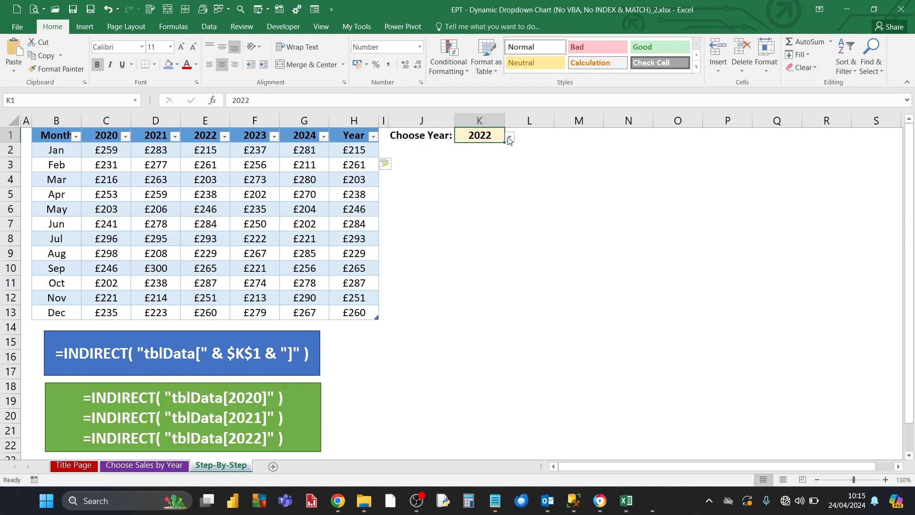
pyautogui.click(509, 136)
pyautogui.click(451, 149)
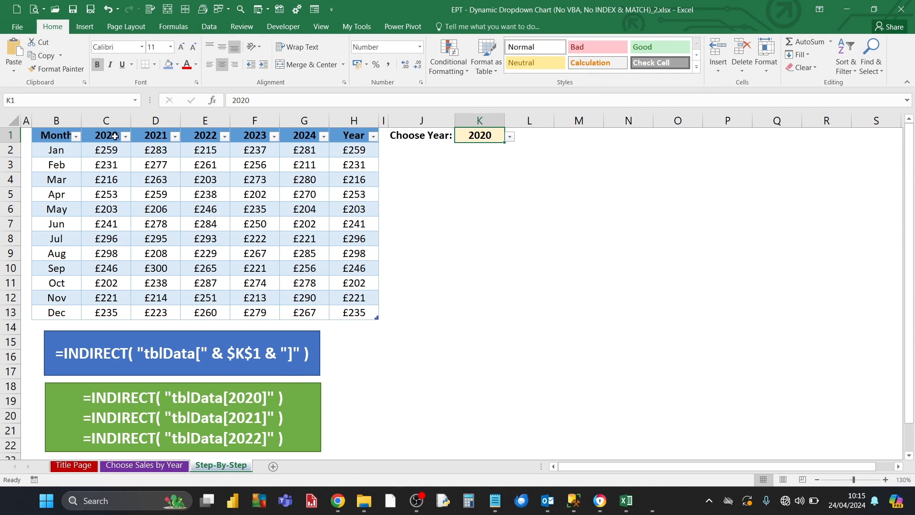
pyautogui.click(346, 182)
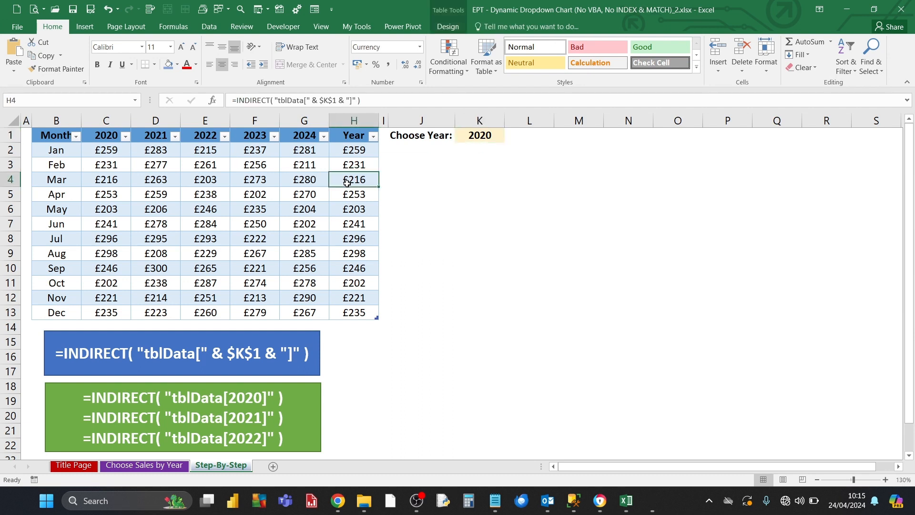
# Step: Insert a blank 2-D clustered column chart and place it beside the table, below the Choose Year cell
pyautogui.click(421, 165)
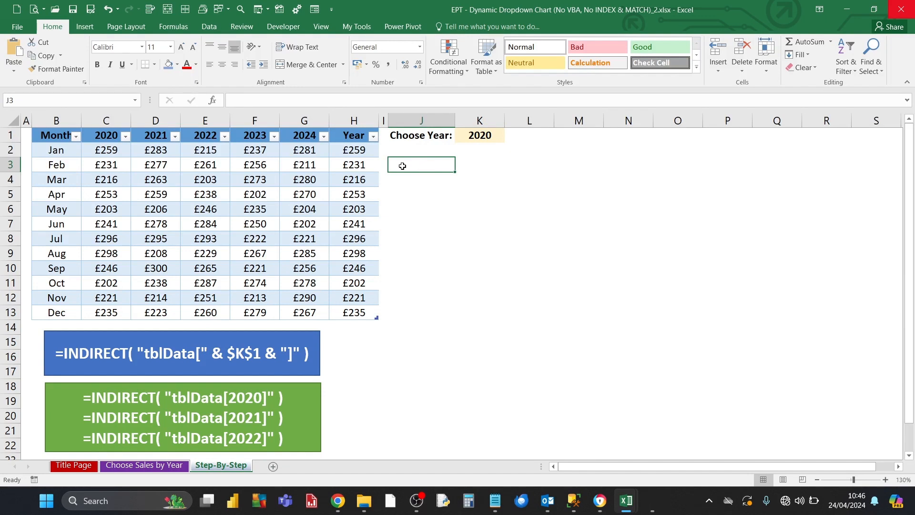
pyautogui.click(91, 30)
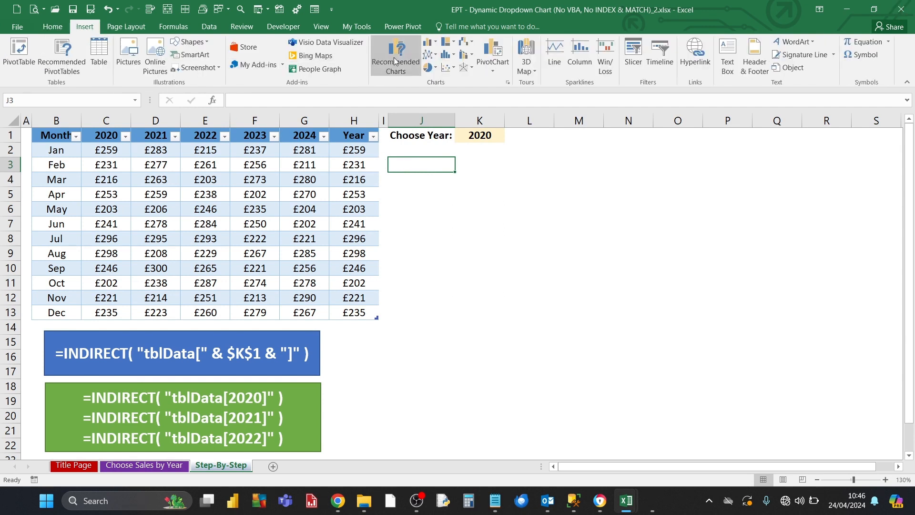
pyautogui.click(433, 46)
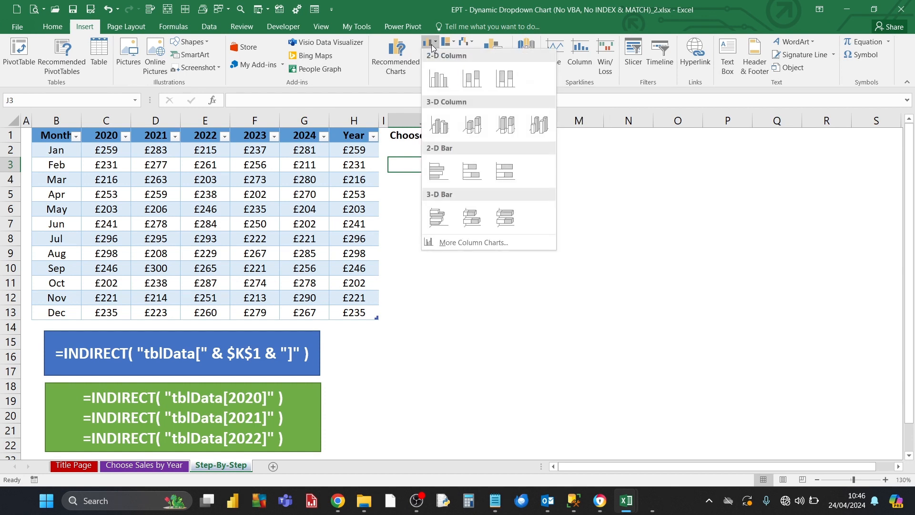
pyautogui.click(439, 85)
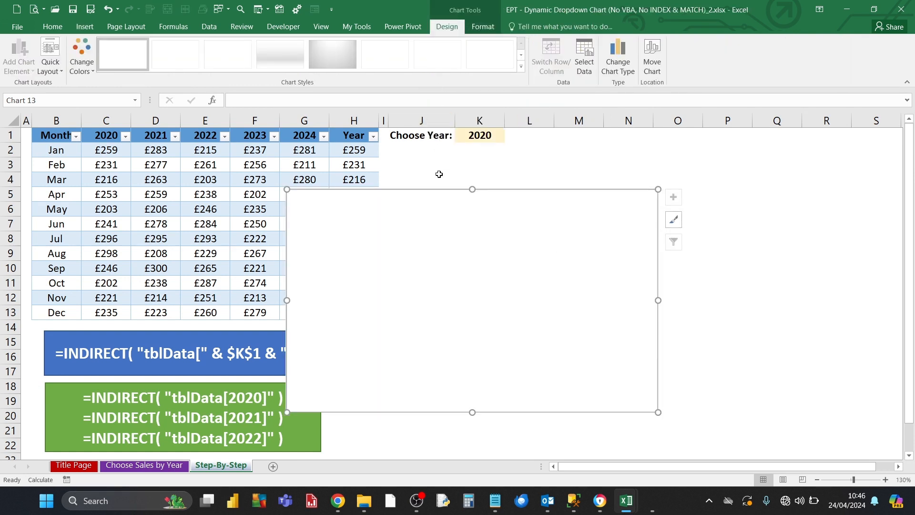
pyautogui.moveTo(439, 190); pyautogui.dragTo(567, 165)
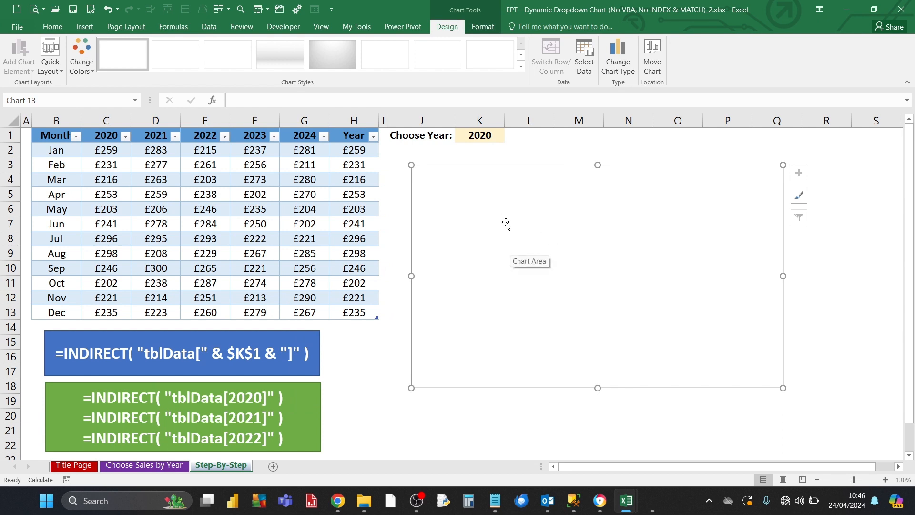
# Step: Add a data series to the blank chart with the Year column range H2:H13 as its values
pyautogui.click(584, 70)
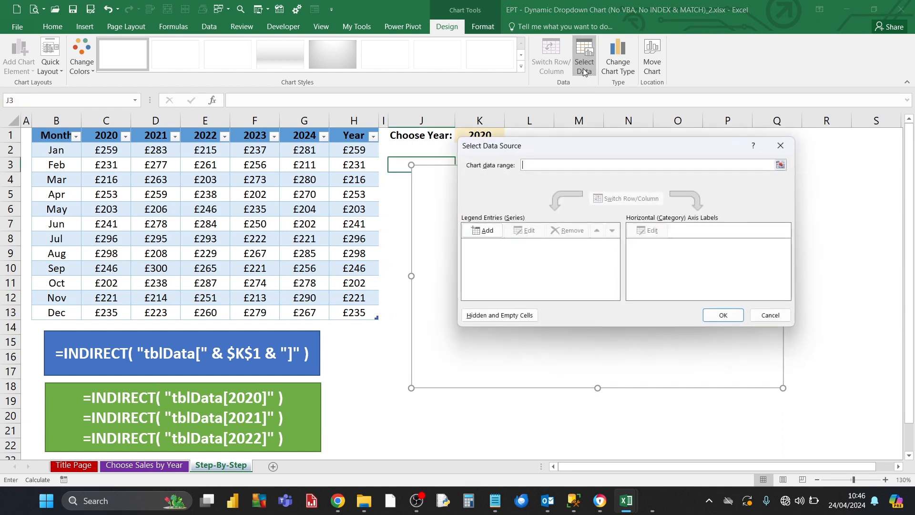
pyautogui.click(496, 232)
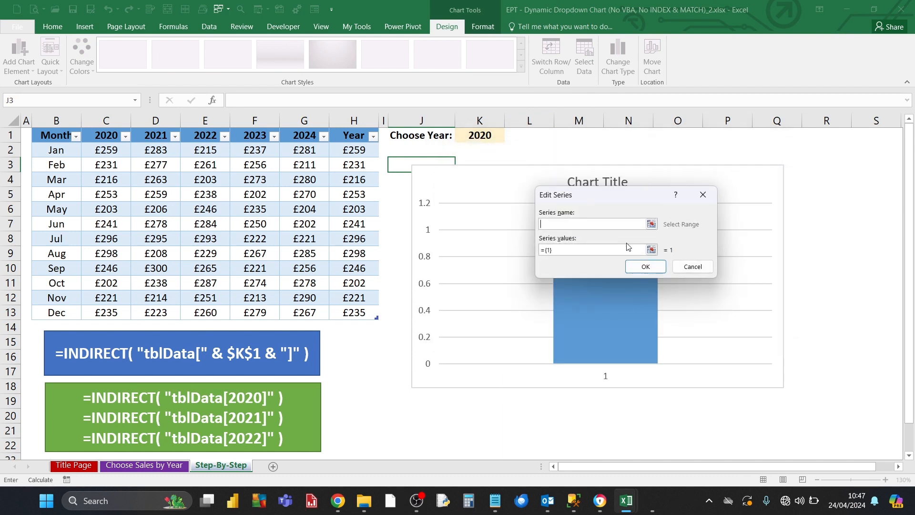
pyautogui.click(651, 249)
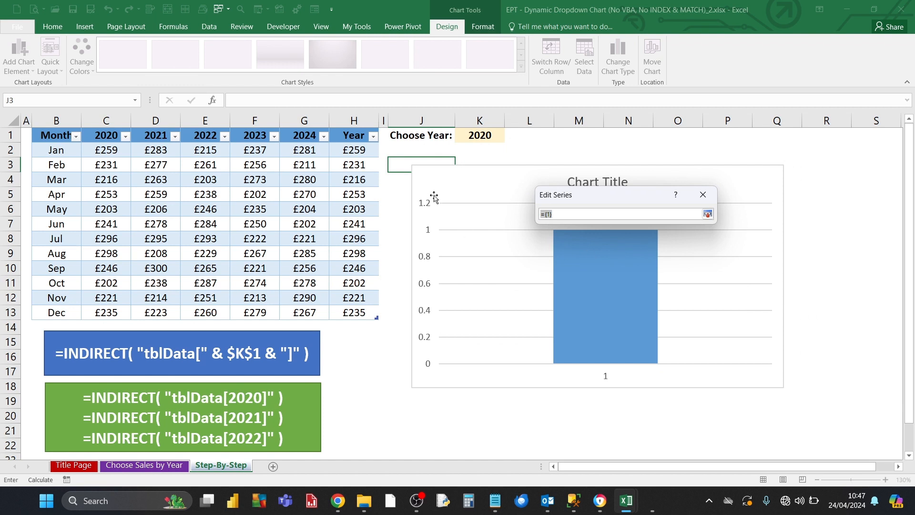
pyautogui.moveTo(359, 150); pyautogui.dragTo(354, 313)
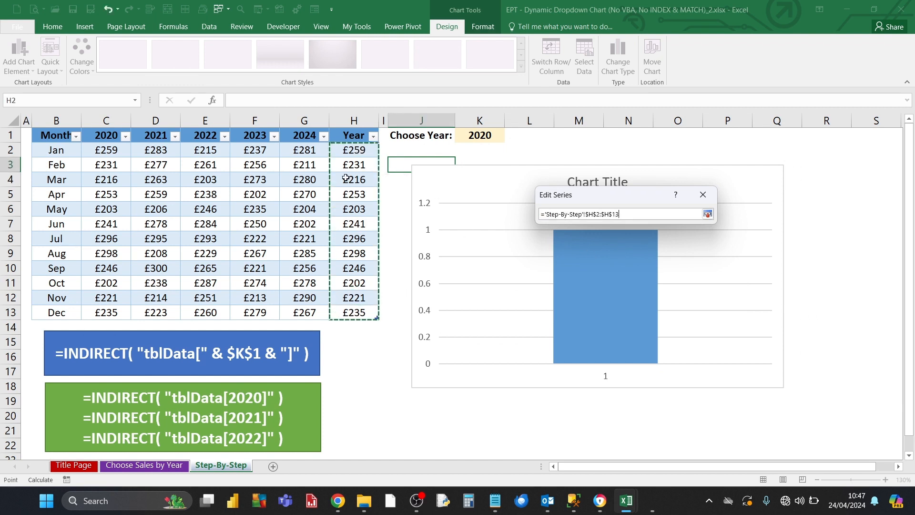
pyautogui.click(708, 214)
pyautogui.click(692, 268)
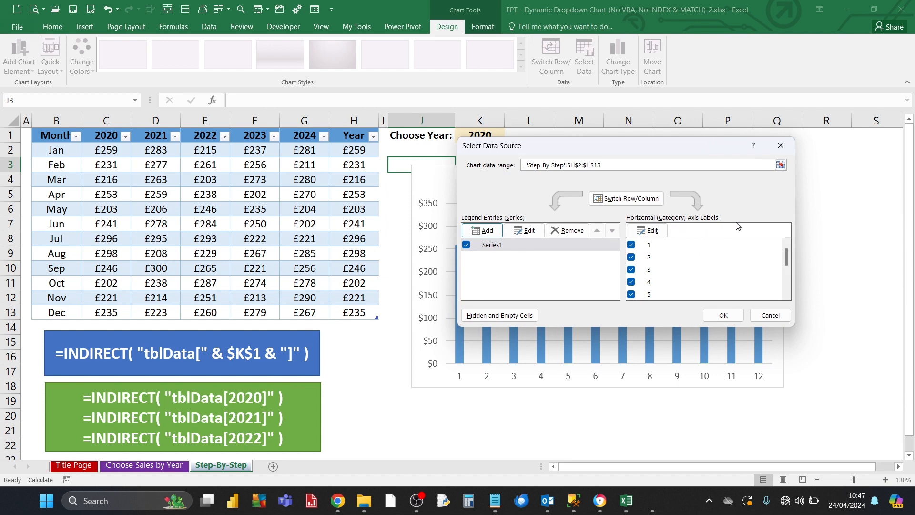
# Step: Set the chart's horizontal axis labels to the month names in B2:B13
pyautogui.click(656, 231)
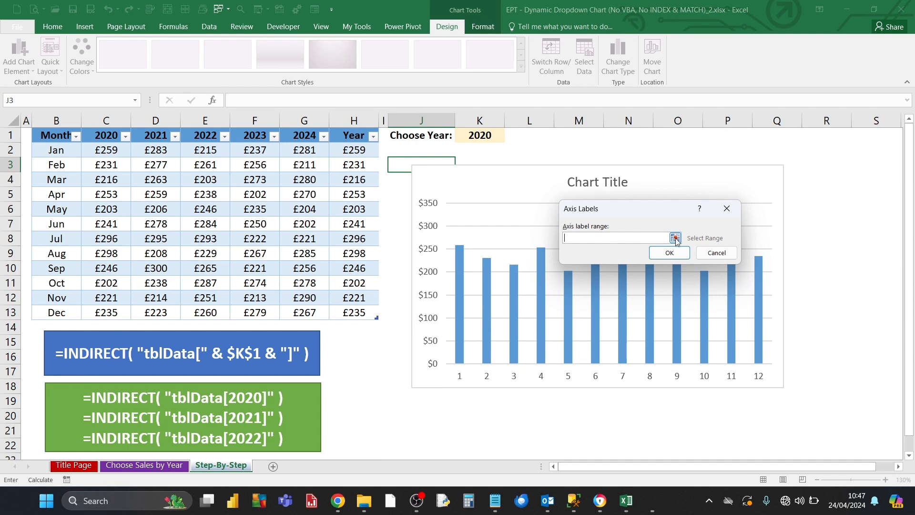
pyautogui.click(676, 239)
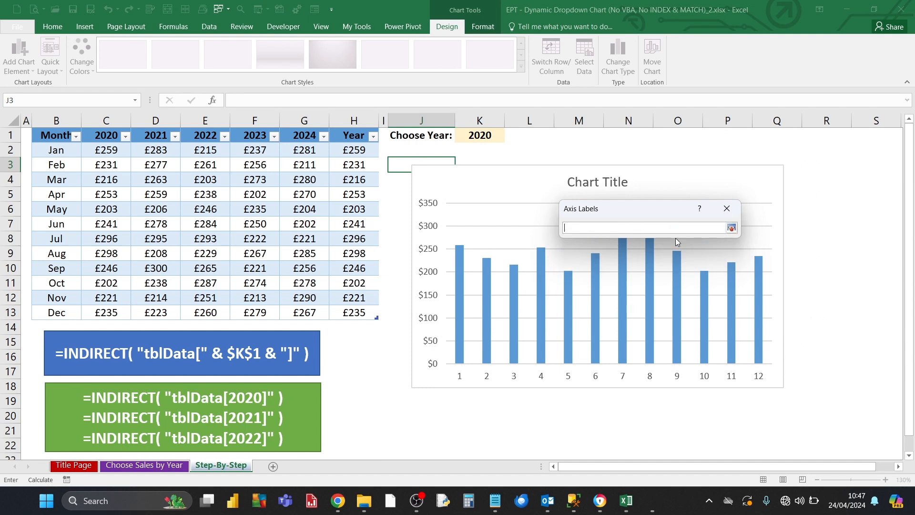
pyautogui.moveTo(54, 150); pyautogui.dragTo(64, 312)
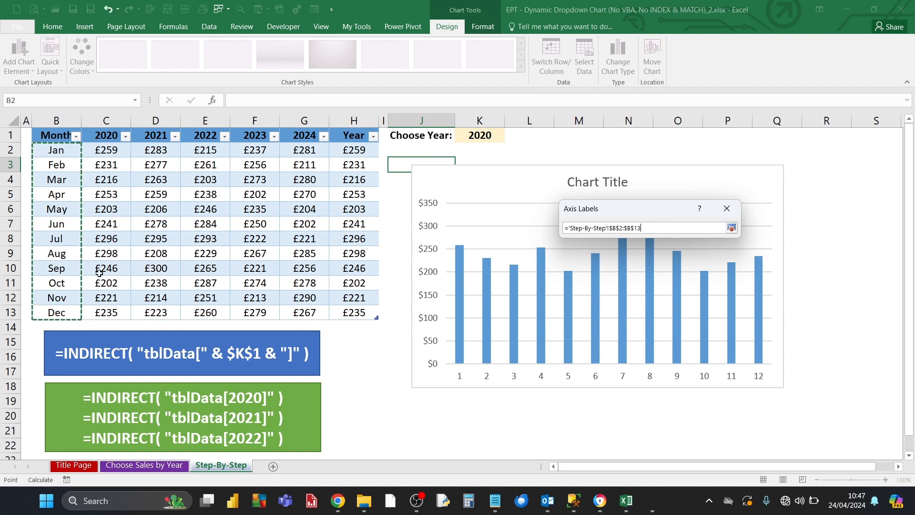
pyautogui.click(732, 227)
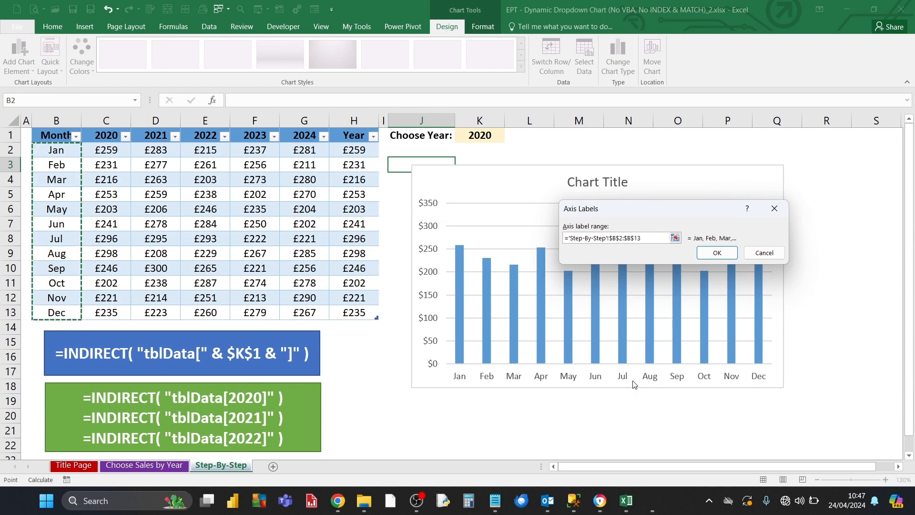
pyautogui.click(711, 255)
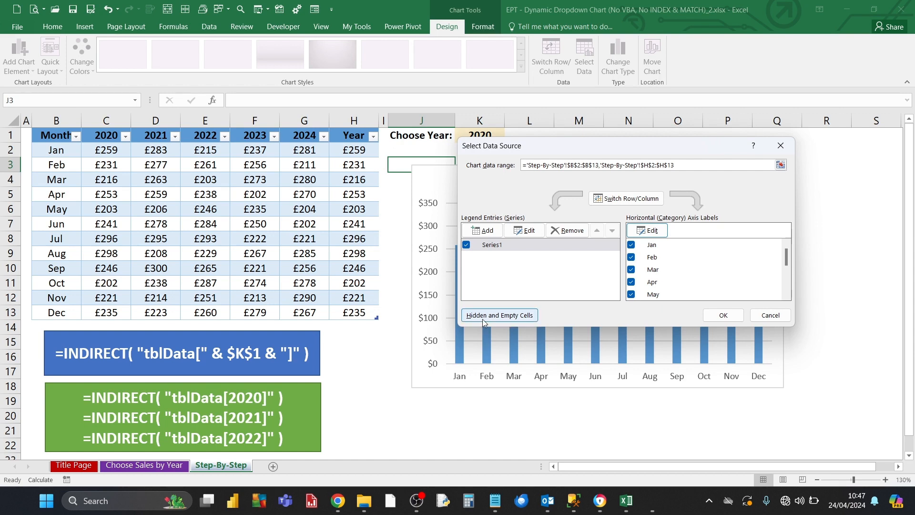
# Step: Set the chart to show data in hidden rows and columns, and apply the data source settings
pyautogui.click(516, 316)
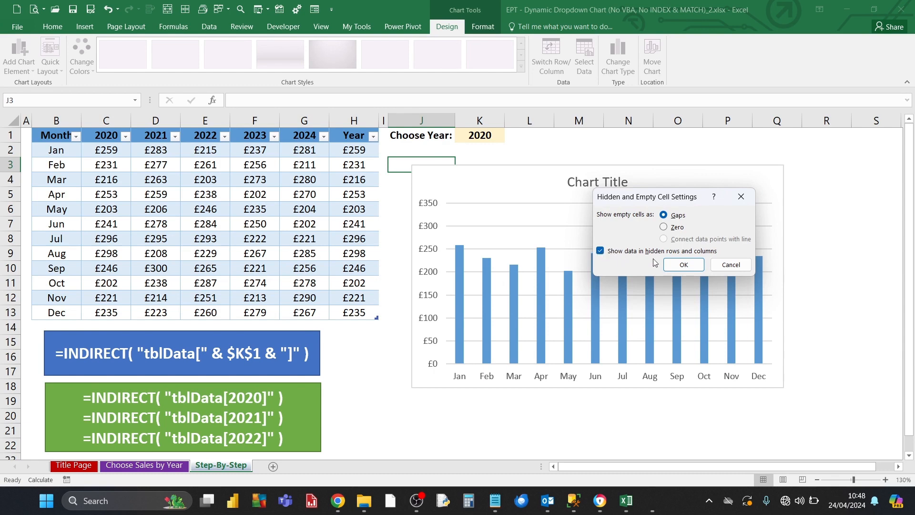
pyautogui.click(682, 265)
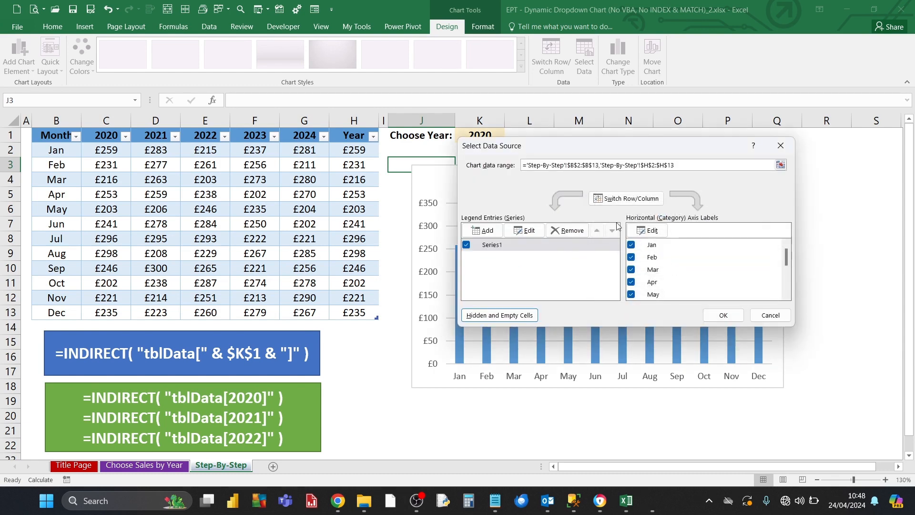
pyautogui.click(715, 315)
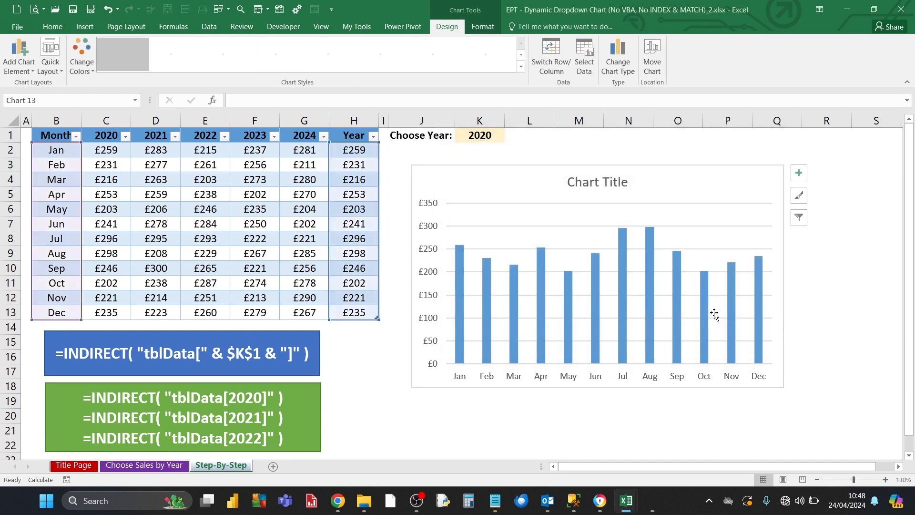
# Step: Hide column H, which holds the Year helper figures
pyautogui.click(355, 120)
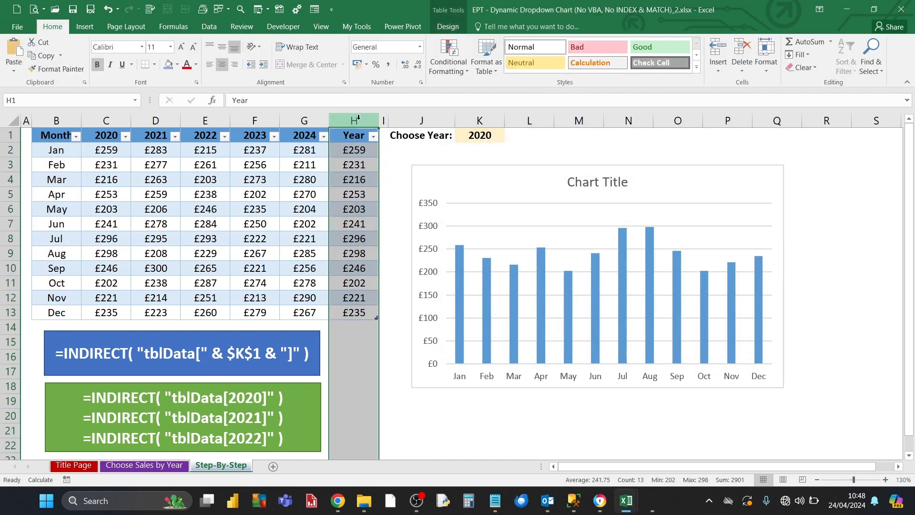
pyautogui.rightClick(359, 118)
pyautogui.press('Escape')
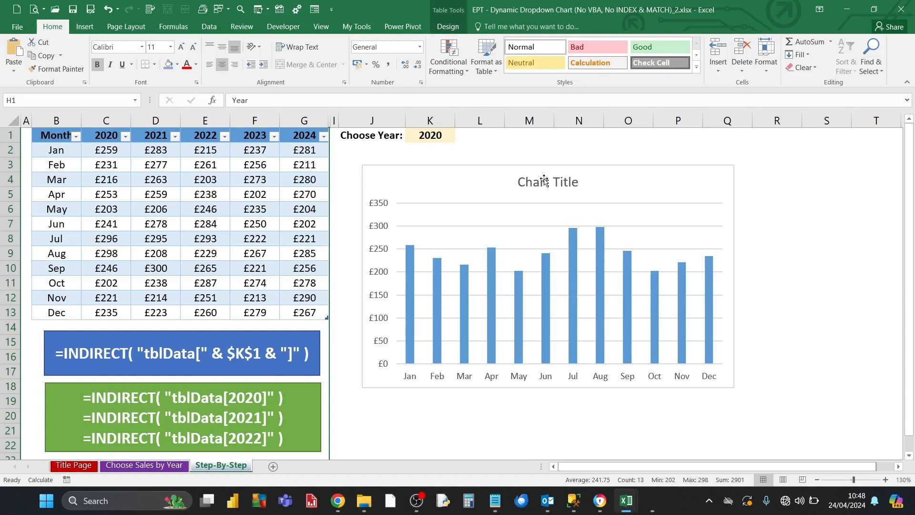
# Step: Widen the chart so that it extends into column S
pyautogui.click(758, 270)
pyautogui.click(732, 265)
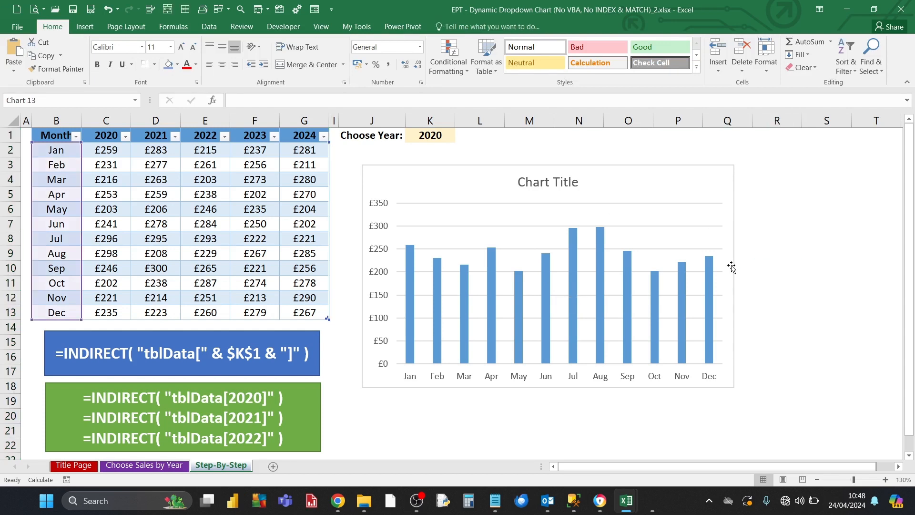
pyautogui.moveTo(733, 277); pyautogui.dragTo(834, 274)
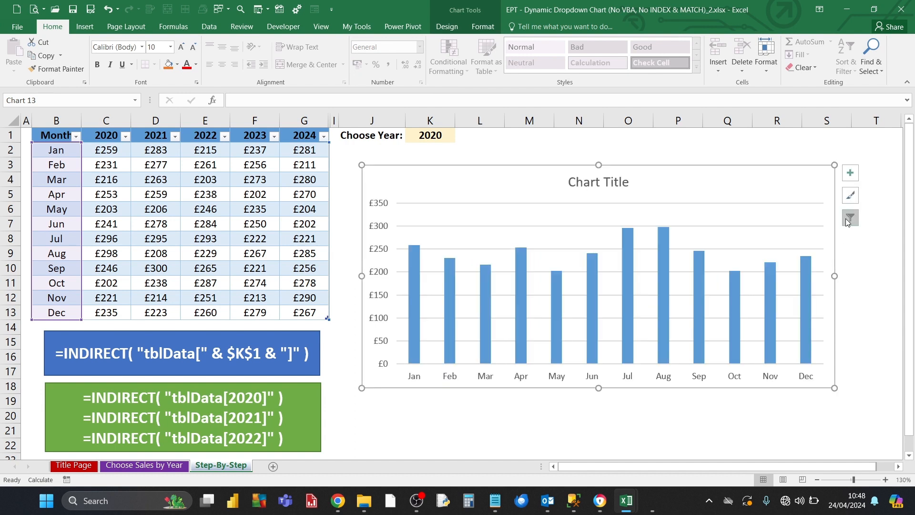
# Step: Add data labels to the chart columns and delete the vertical value axis
pyautogui.click(851, 174)
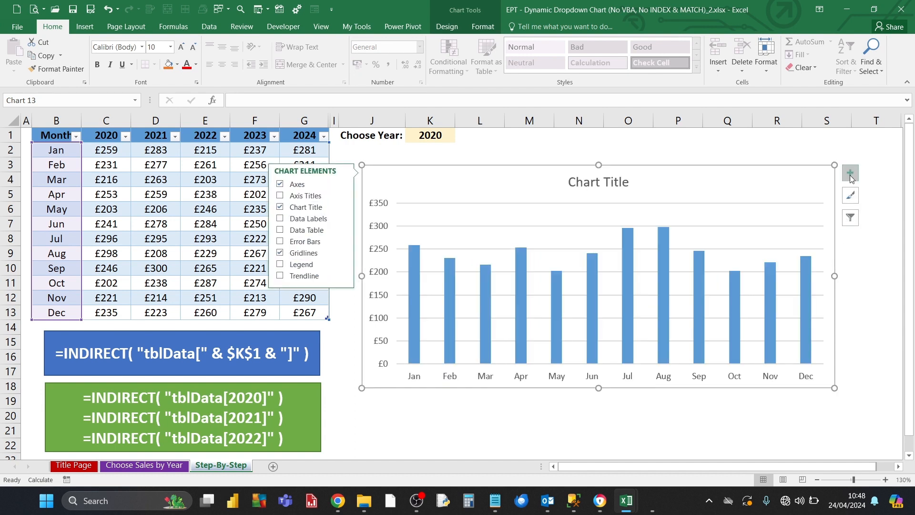
pyautogui.click(295, 218)
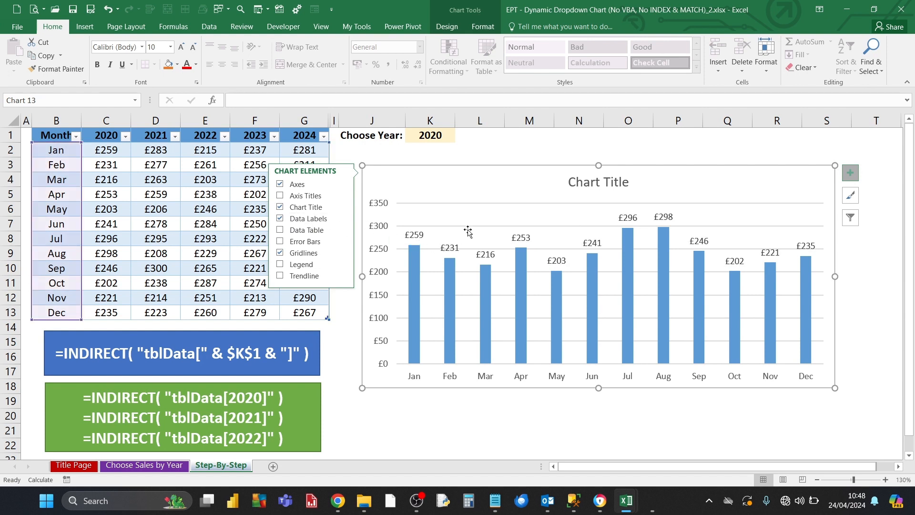
pyautogui.click(476, 151)
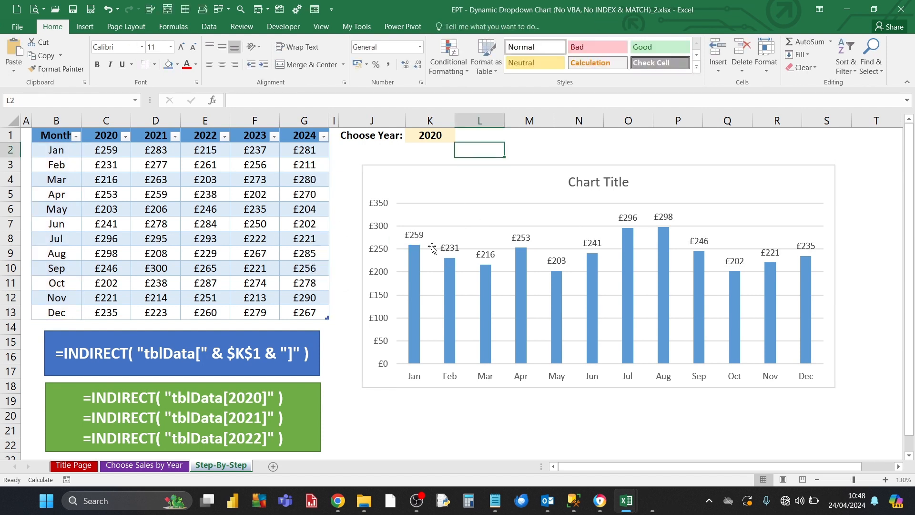
pyautogui.click(380, 230)
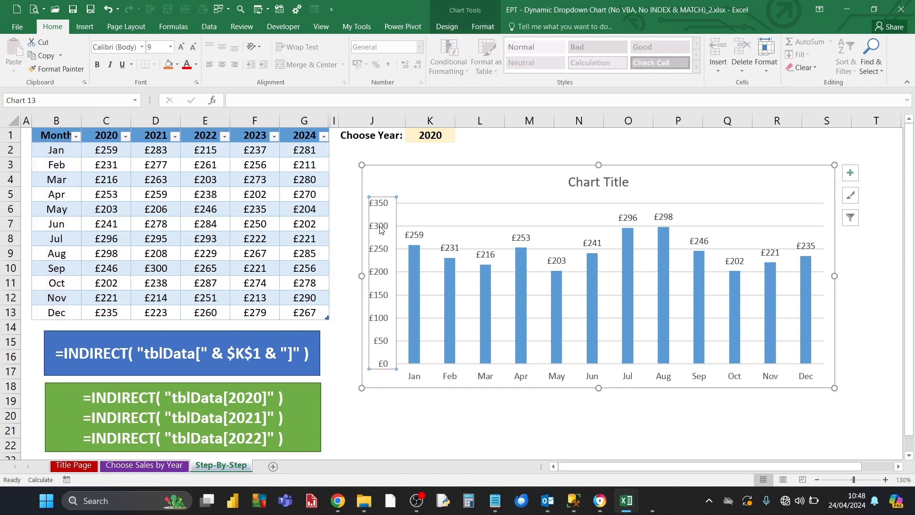
pyautogui.press('Delete')
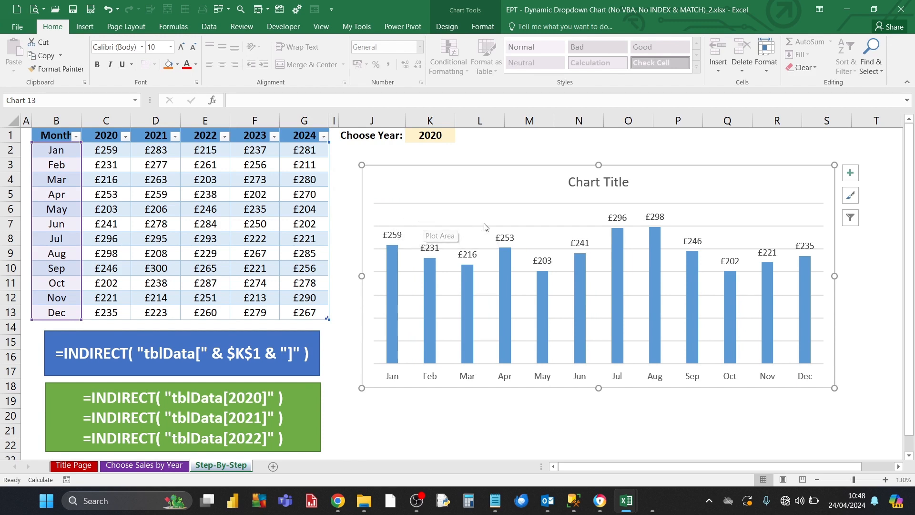
pyautogui.click(474, 150)
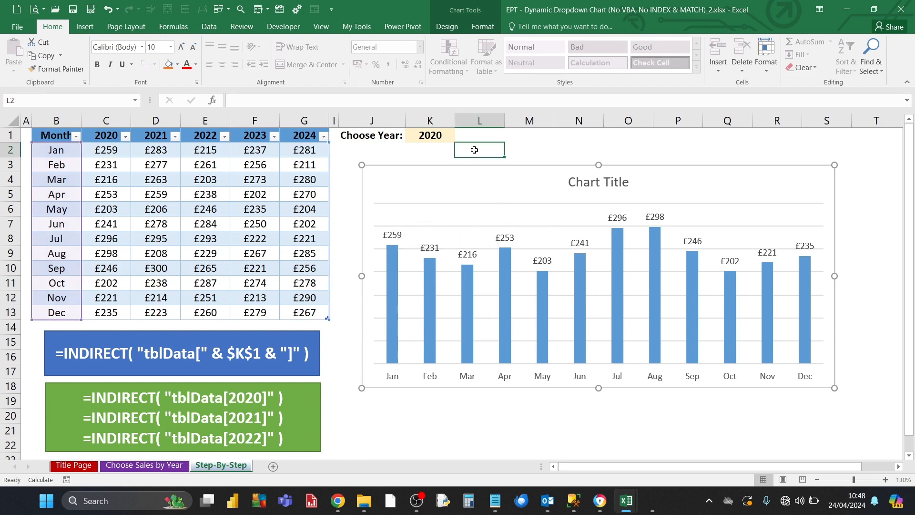
# Step: Set the Choose Year cell K1 to 2022 to test the dynamic chart
pyautogui.click(436, 136)
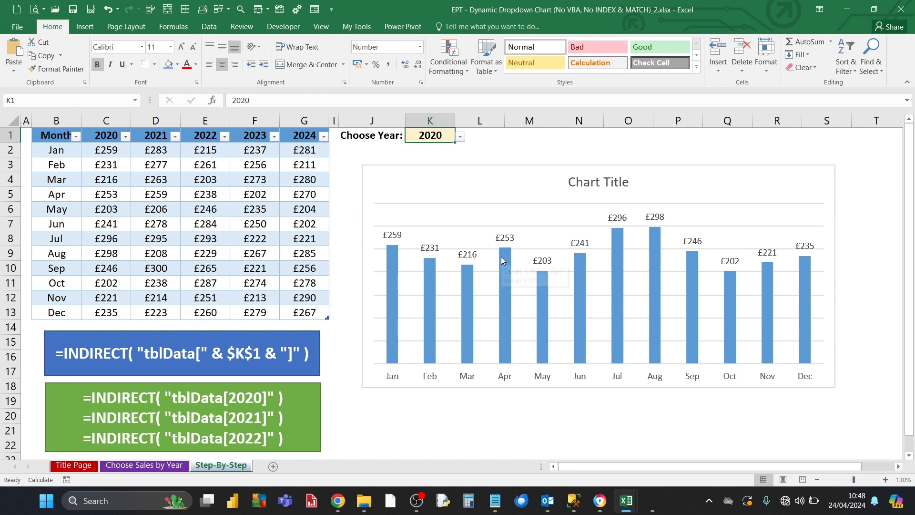
pyautogui.click(460, 137)
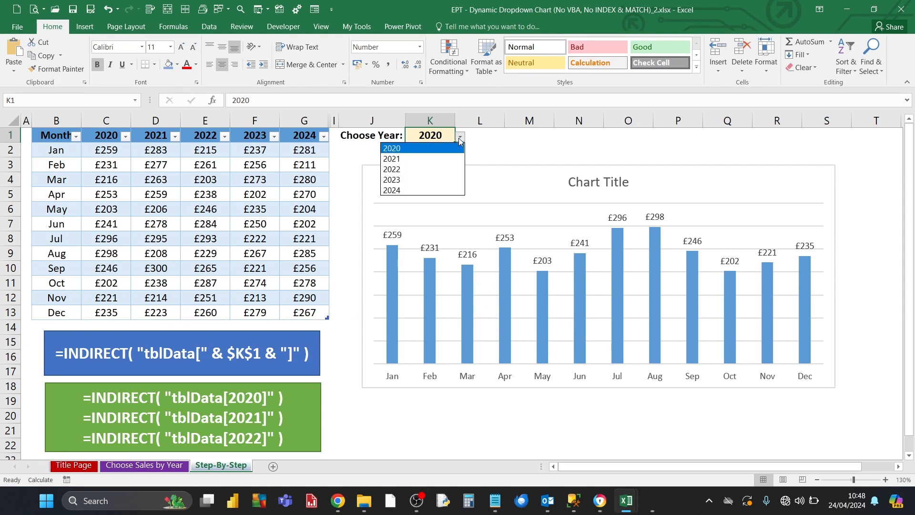
pyautogui.click(418, 167)
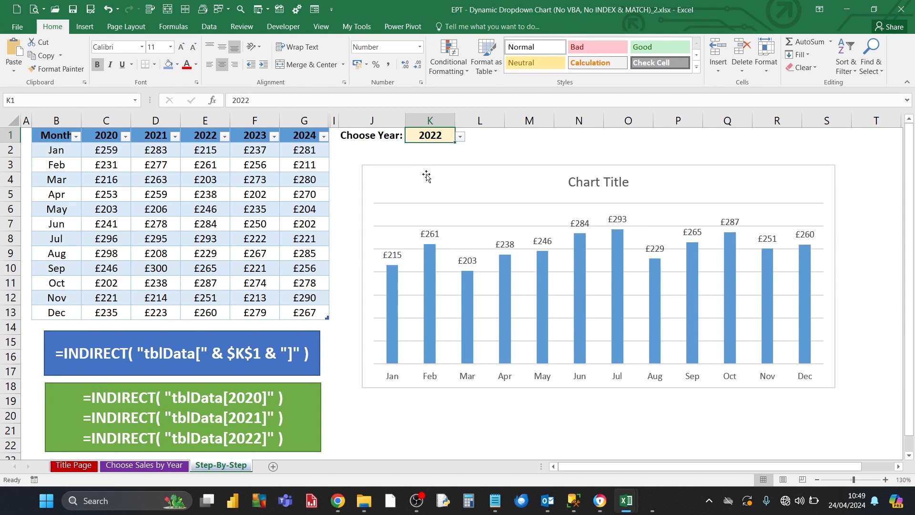